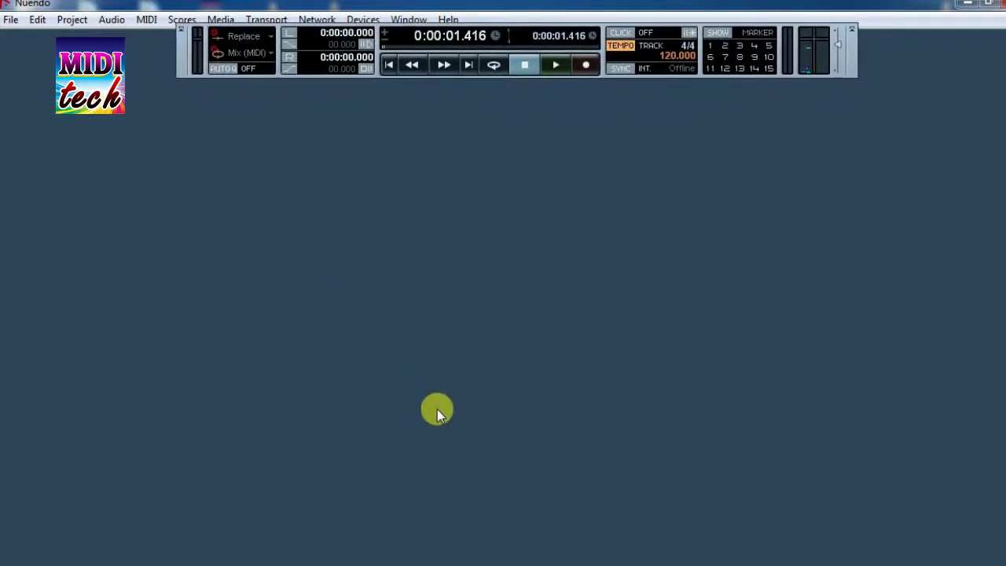
Step: Create a new project from the Empty template, using the 2019 folder on drive D: as the project folder
click(11, 20)
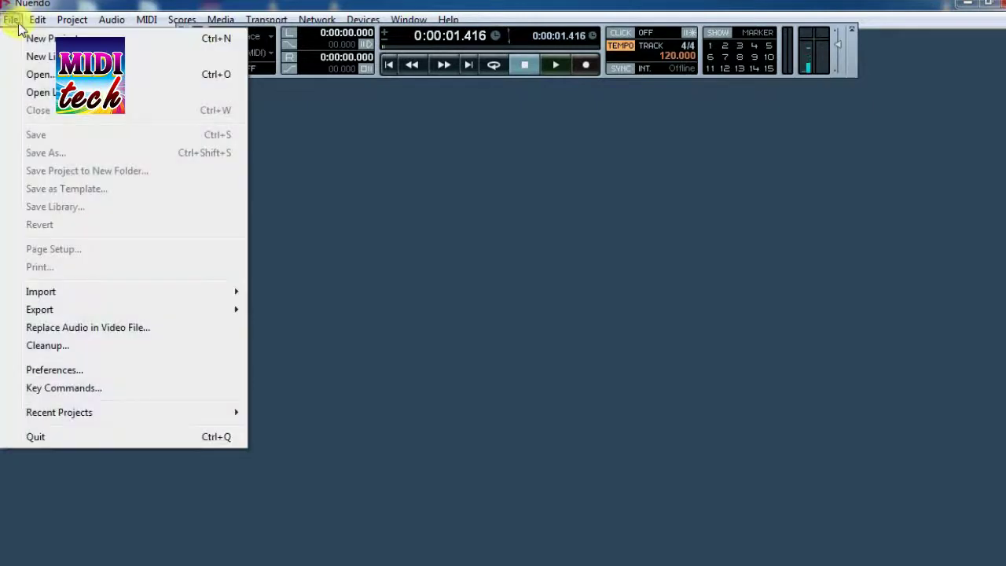
click(20, 39)
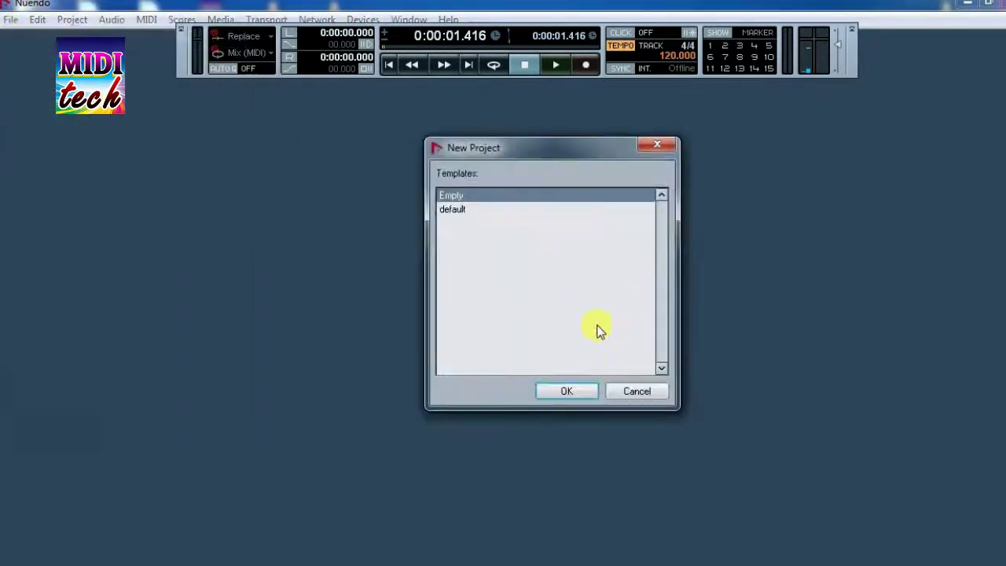
click(588, 391)
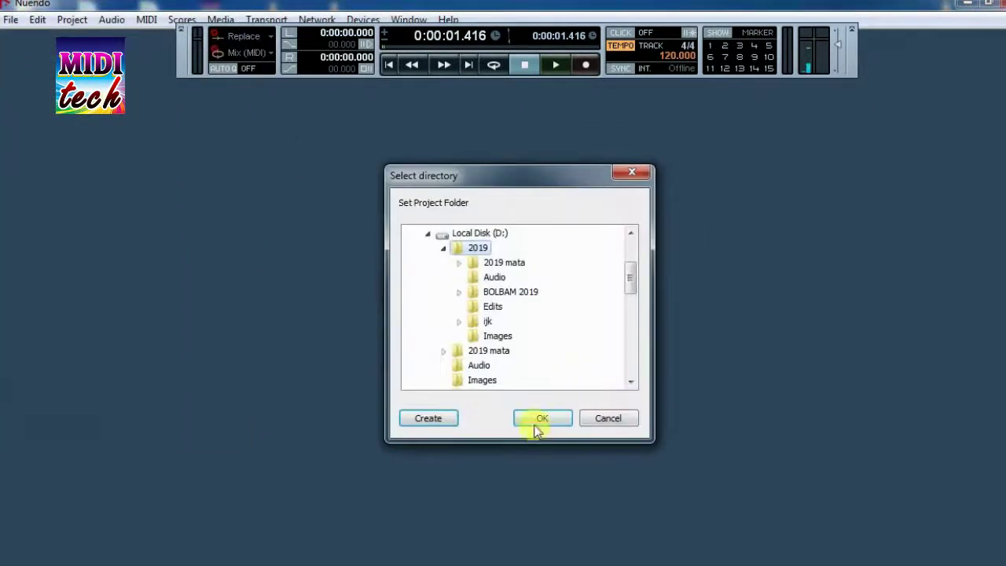
click(534, 420)
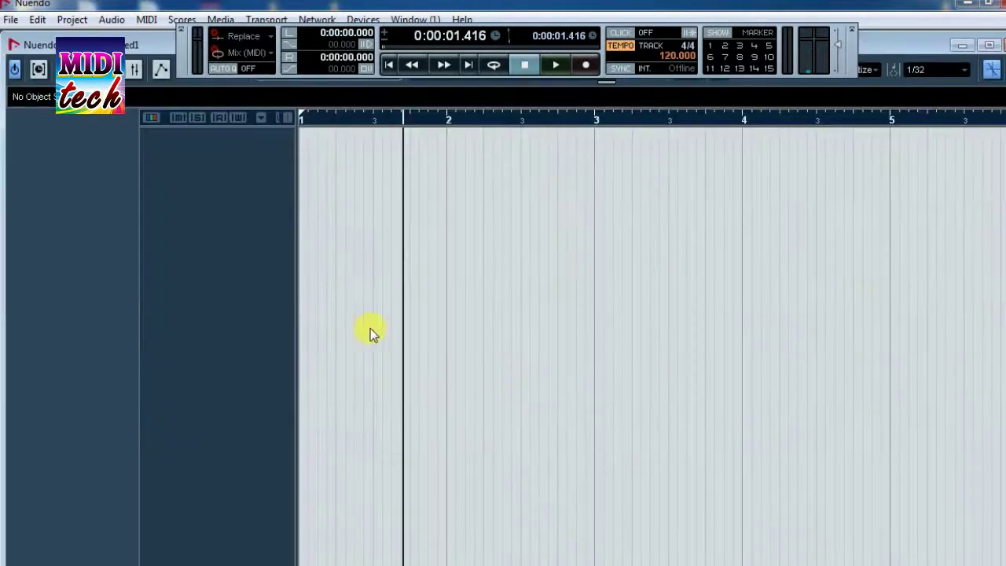
Step: Add one instrument track with Nexus as the instrument and enlarge the track's height
right_click(207, 158)
click(301, 186)
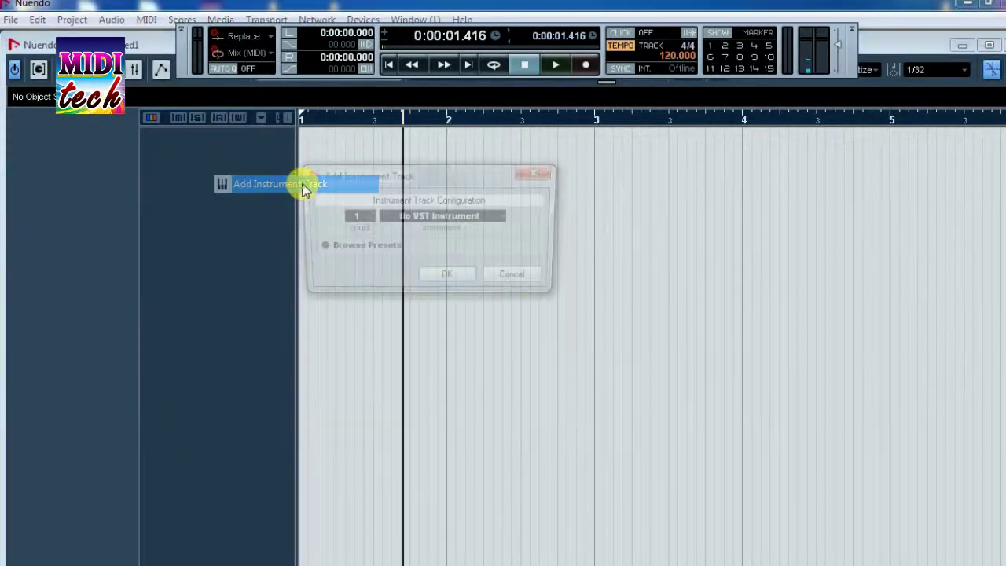
click(461, 219)
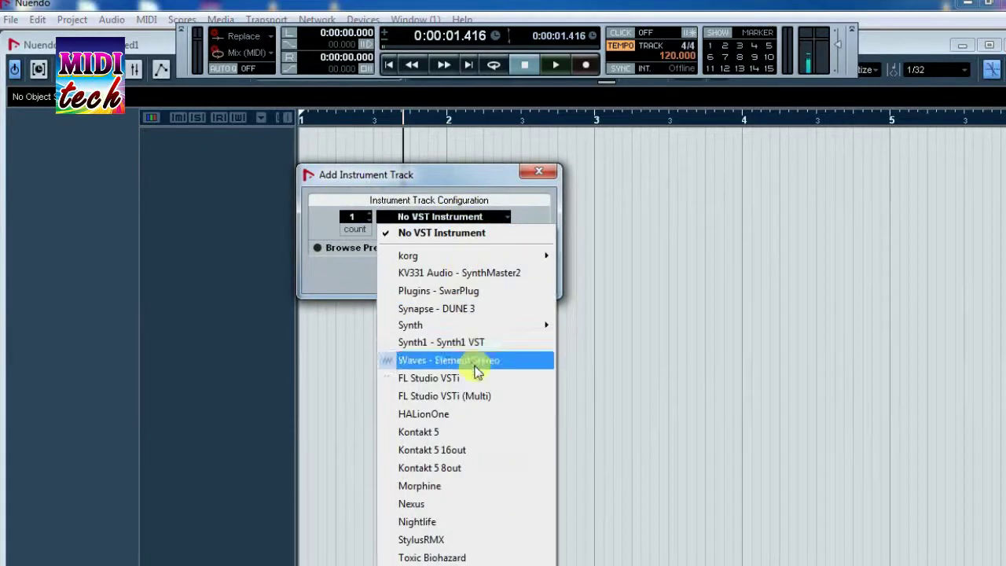
click(501, 505)
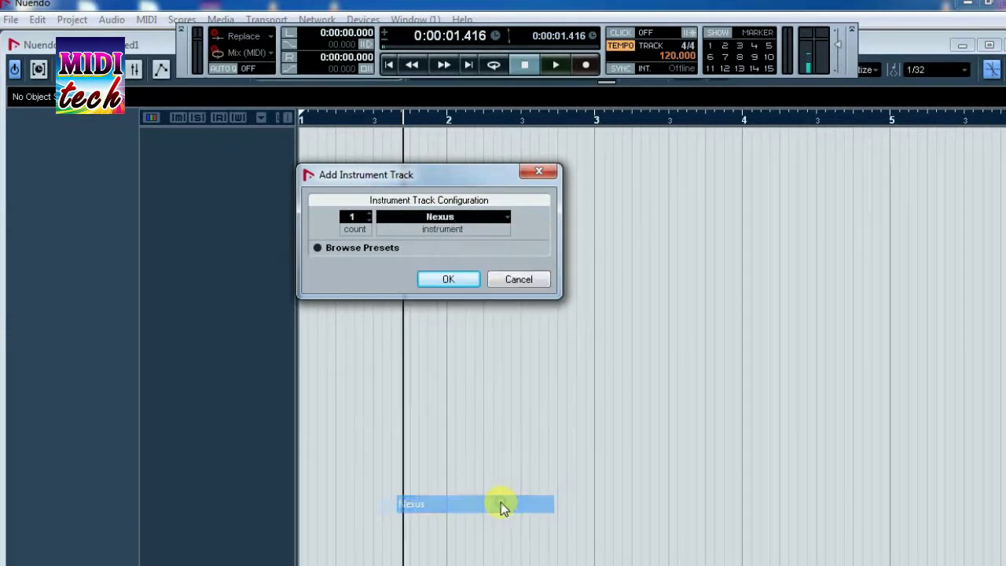
click(449, 286)
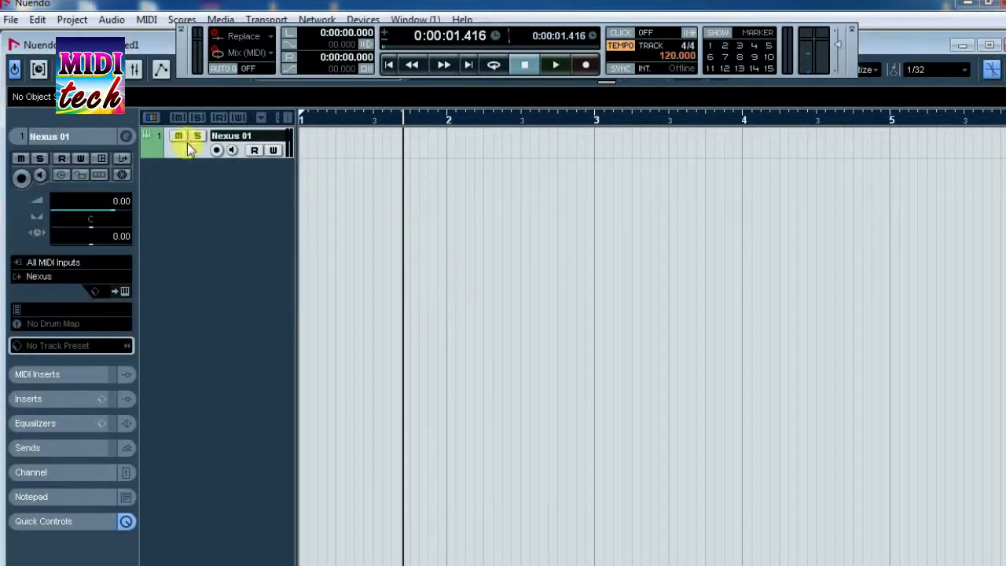
drag(191, 157, 192, 242)
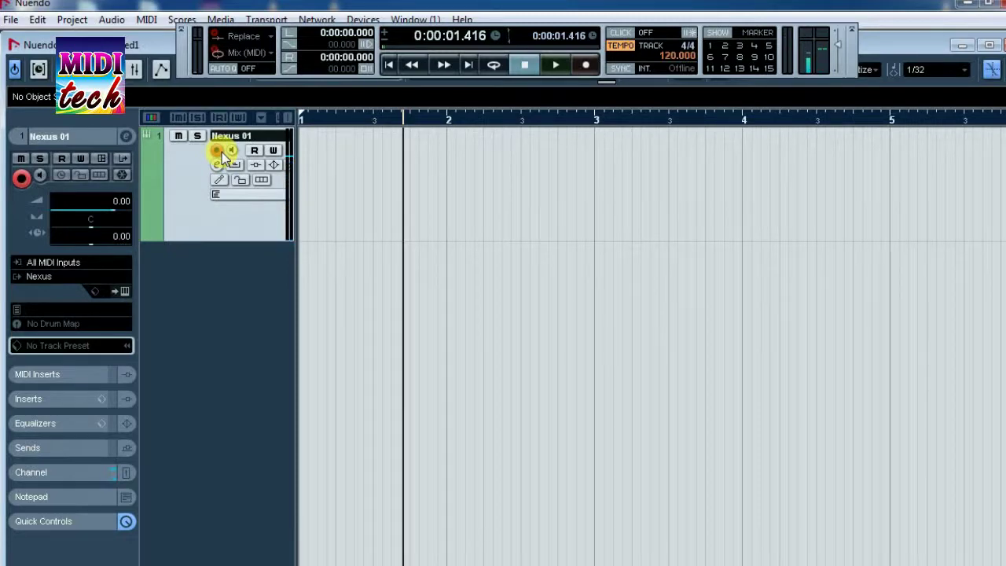
Step: Record a short MIDI melody from the cursor position on the Nexus 01 track, stopping the recording before bar 7
key(KP_Multiply)
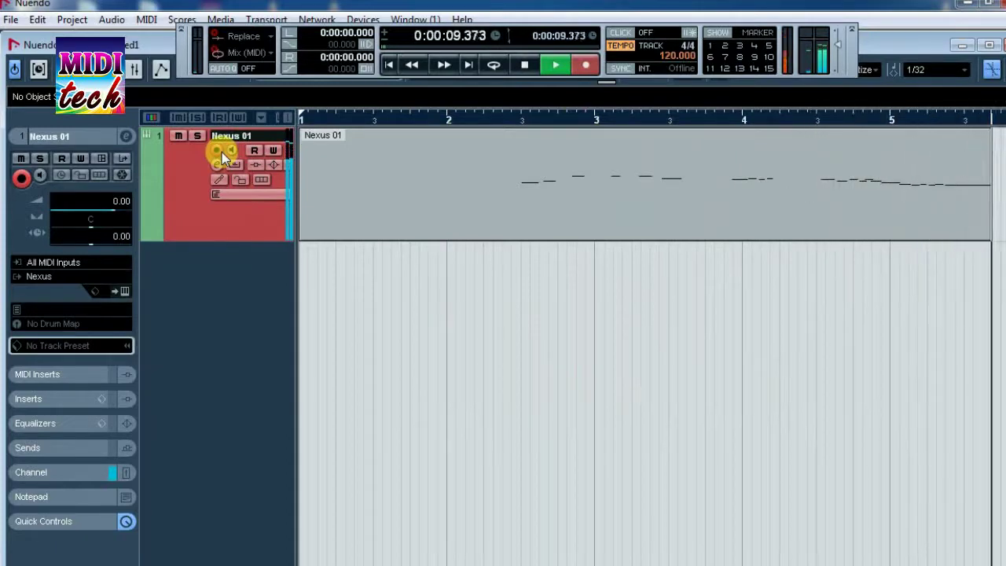
key(space)
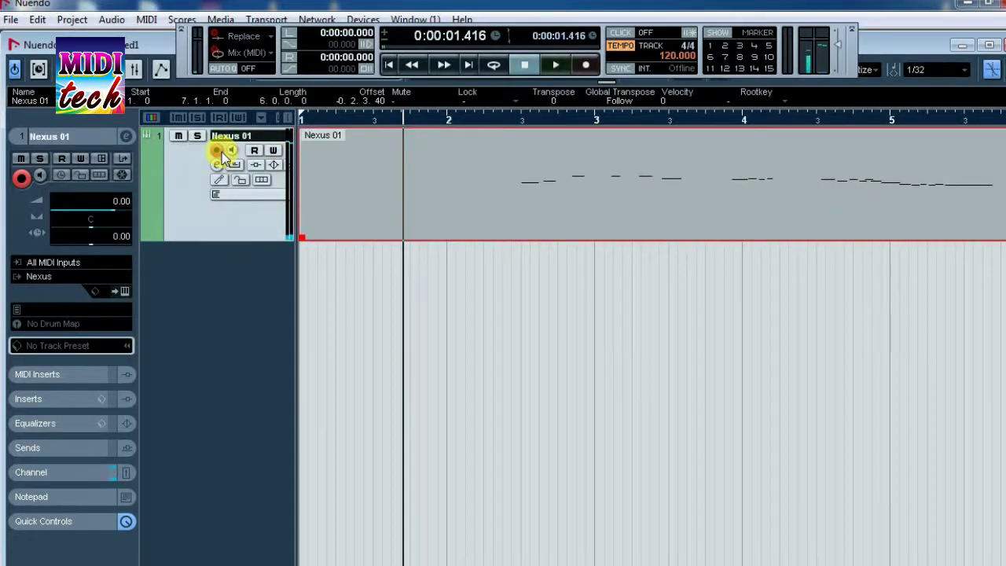
key(h)
key(h)
key(h)
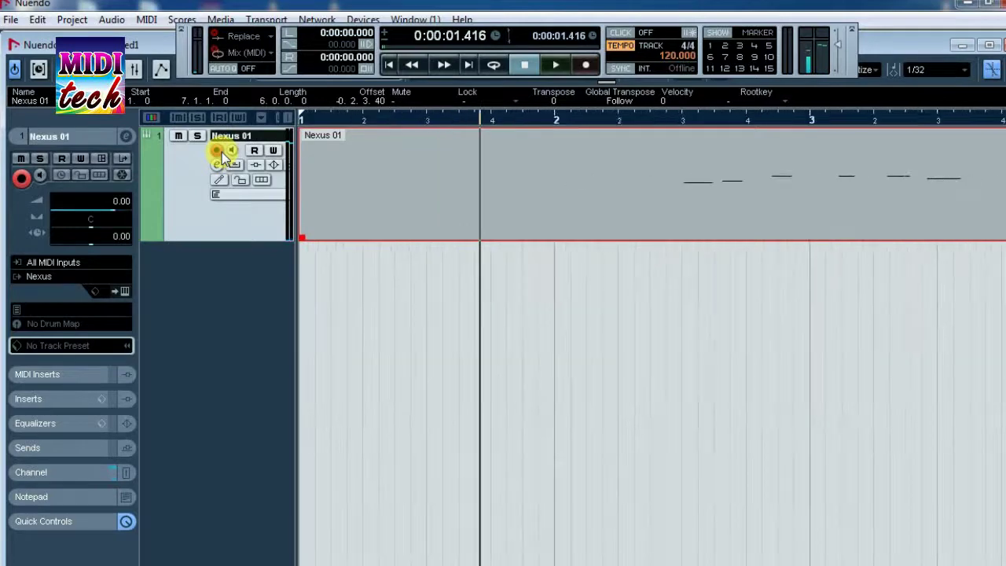
key(g)
key(g)
key(g)
key(g)
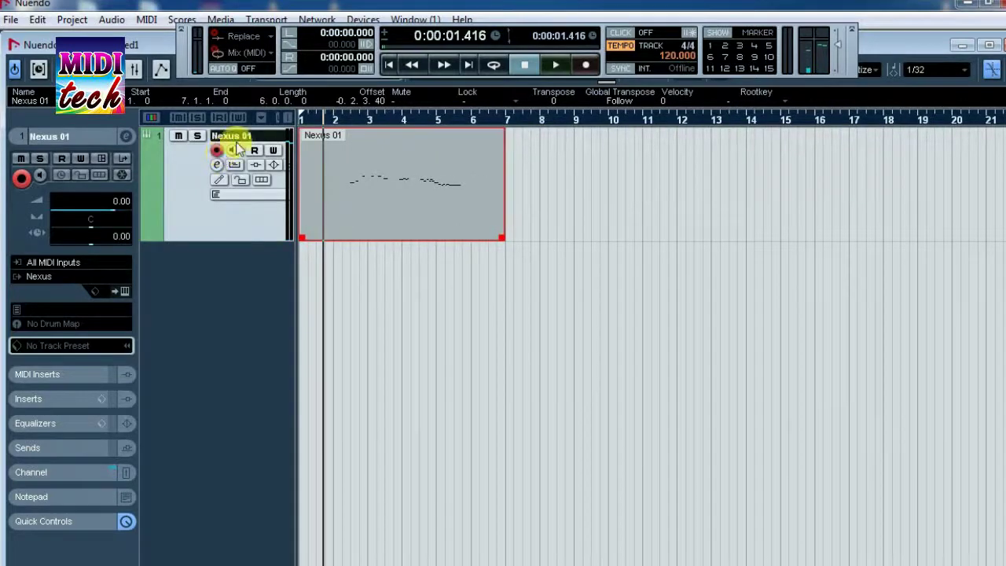
Step: Set the cursor to 0:00:02.500, open the recorded part in the Key Editor and delete all its notes
click(341, 118)
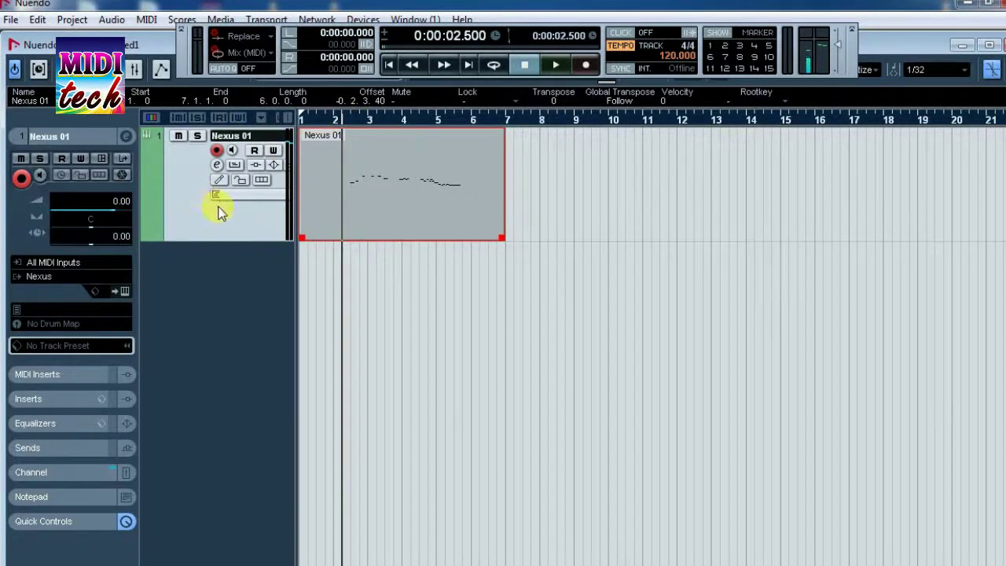
double_click(415, 206)
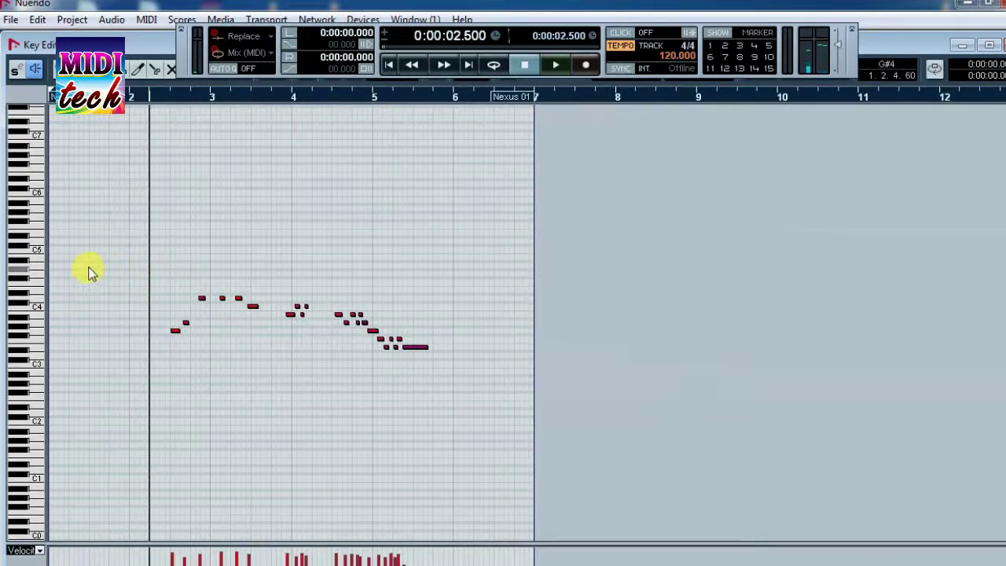
drag(142, 262, 519, 443)
key(Delete)
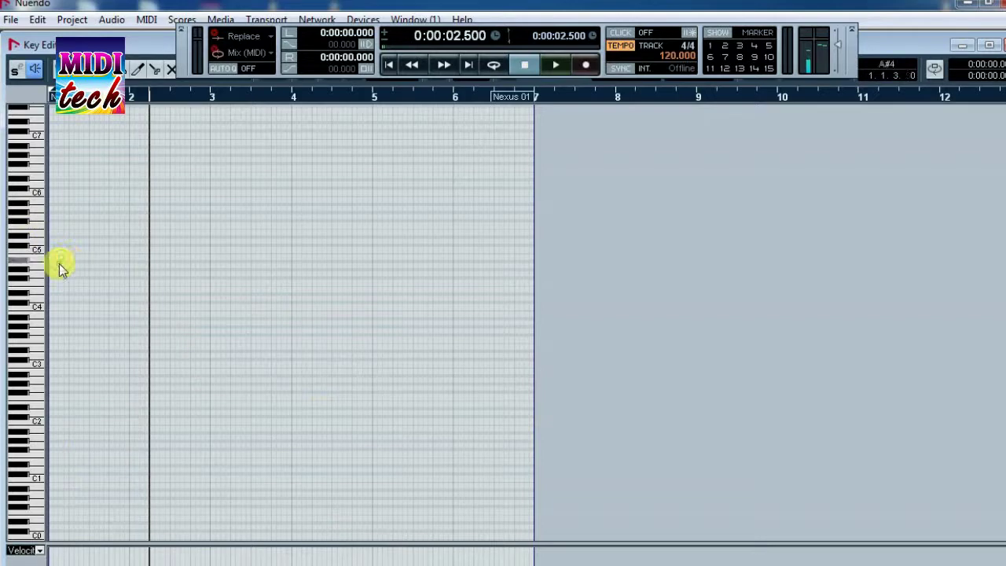
Step: Record from 0:00:02.500 with the Key Editor's piano keys, playing C4, E4, B4, D5, F5, B4, G4 and E4
click(40, 261)
key(space)
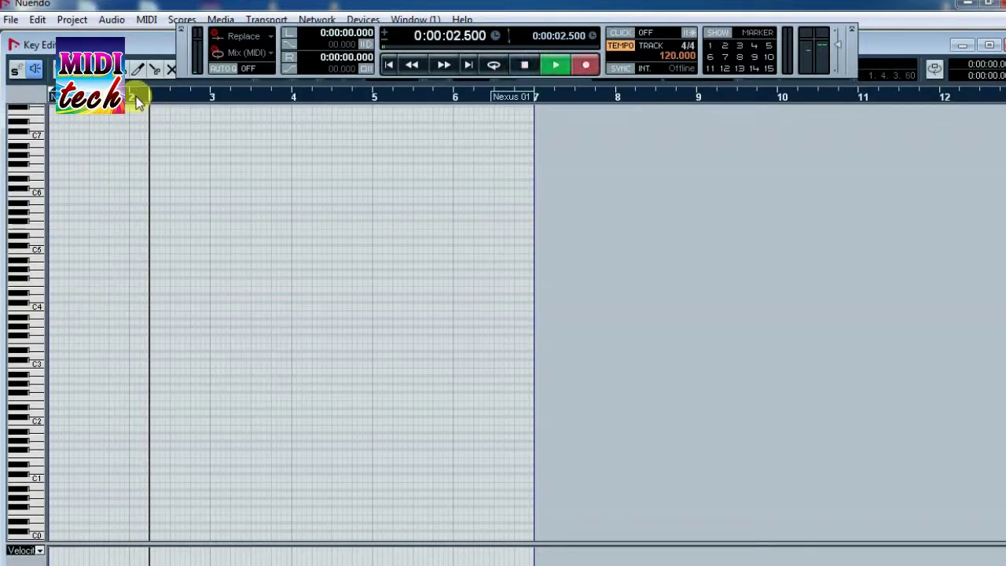
click(35, 307)
click(40, 290)
click(40, 257)
click(40, 241)
click(41, 224)
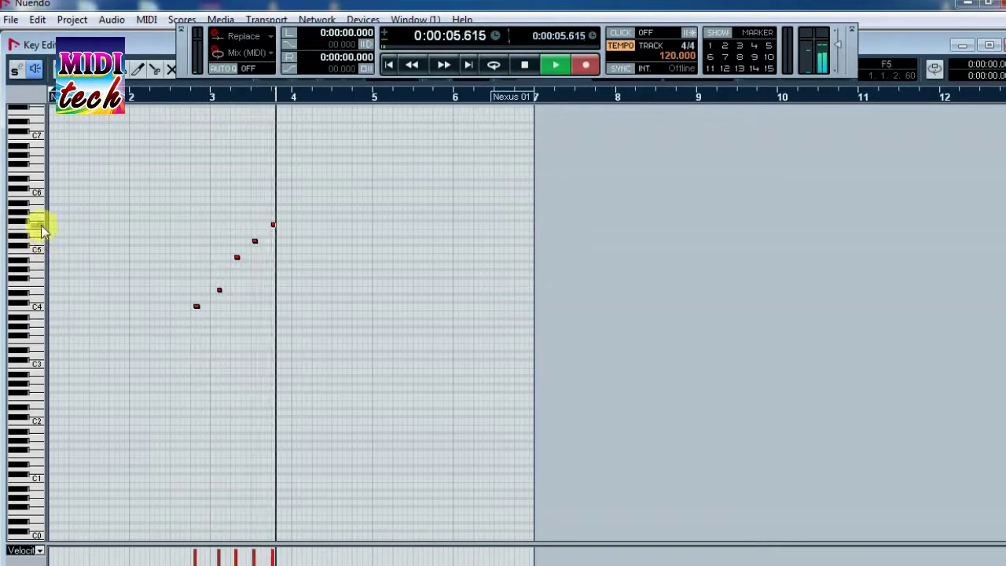
click(41, 257)
click(42, 273)
click(42, 290)
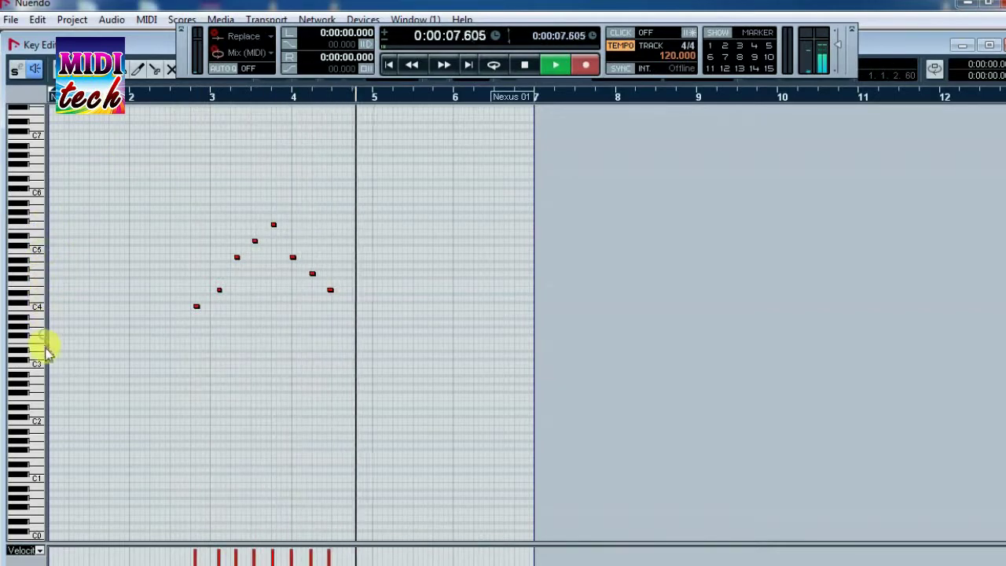
Step: Play a rising phrase on the piano keys in bar 5, from F3 through B3 and D4 to G4, ending on F4
click(35, 339)
click(36, 315)
click(37, 306)
click(38, 298)
click(38, 290)
click(37, 274)
click(39, 281)
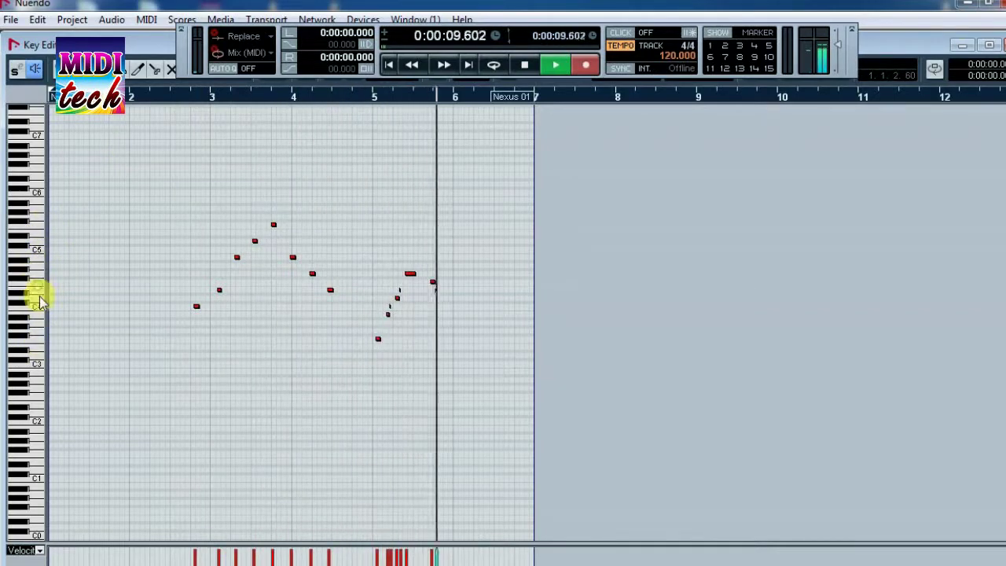
Step: Continue recording through bar 6 by playing D4, G4, B4, F4, D4, D4 and F4 on the piano keys
click(39, 298)
click(38, 273)
click(39, 257)
click(39, 281)
click(40, 298)
click(39, 298)
click(37, 281)
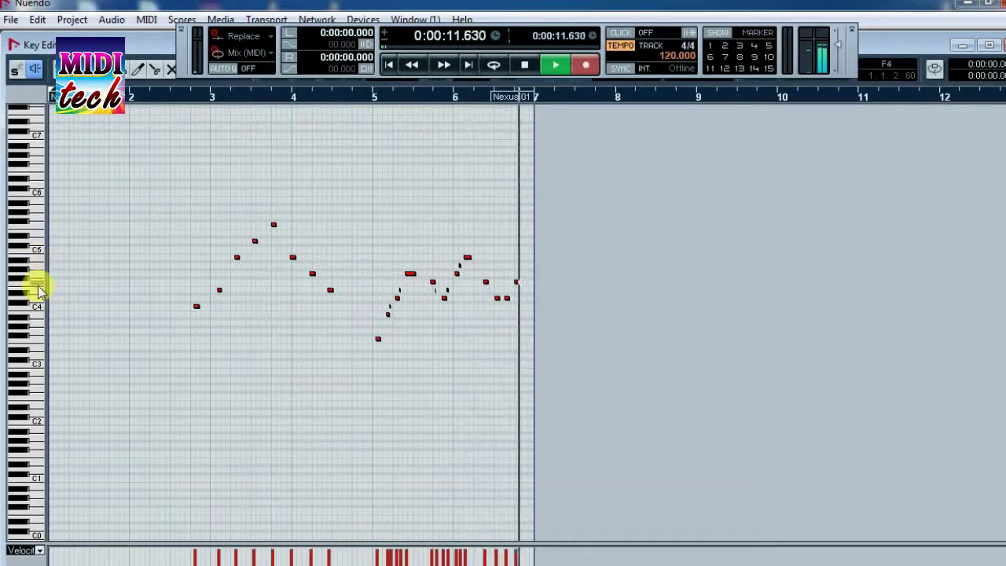
Step: Play F4, G4 and E4 around bar 7, followed by a descending run from D4 to E3
click(37, 282)
click(37, 272)
click(38, 289)
click(38, 298)
click(38, 306)
click(39, 315)
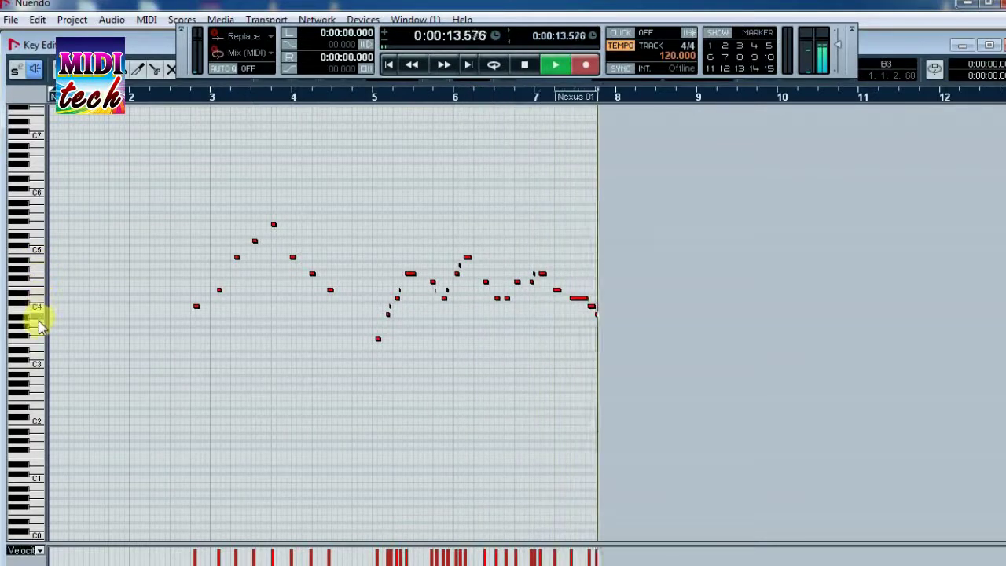
click(38, 323)
click(40, 338)
click(41, 347)
Step: Play a rising run on the piano keys in bar 8, from F4 through B4, C5 and E5 to F5
click(41, 282)
click(41, 257)
click(42, 250)
click(42, 233)
click(43, 225)
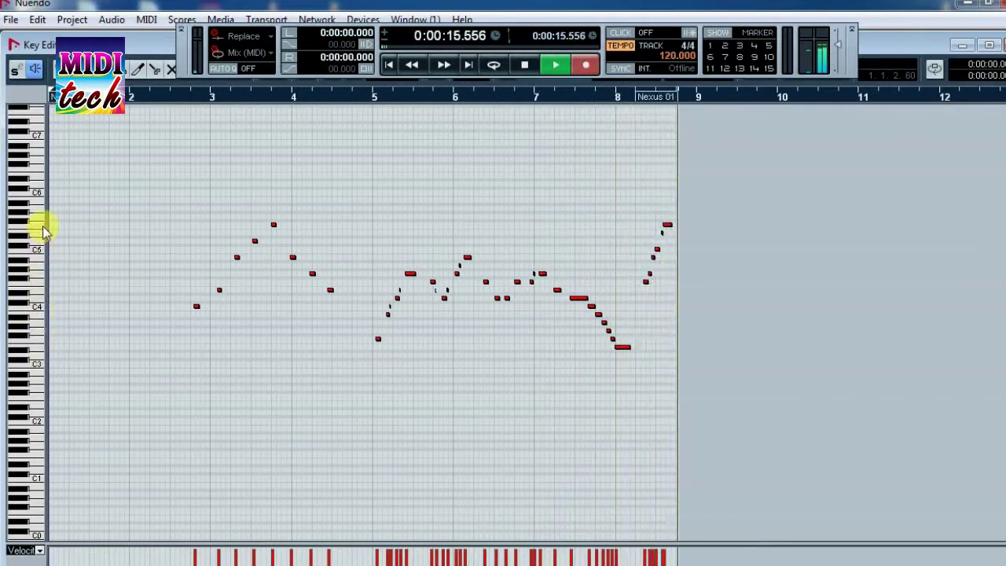
Step: Record F5, D5, E5 and three repeated F5 notes, descending through E5 and D5 to C5, over bars 8 to 10
click(43, 226)
click(39, 239)
click(40, 232)
click(41, 226)
click(41, 227)
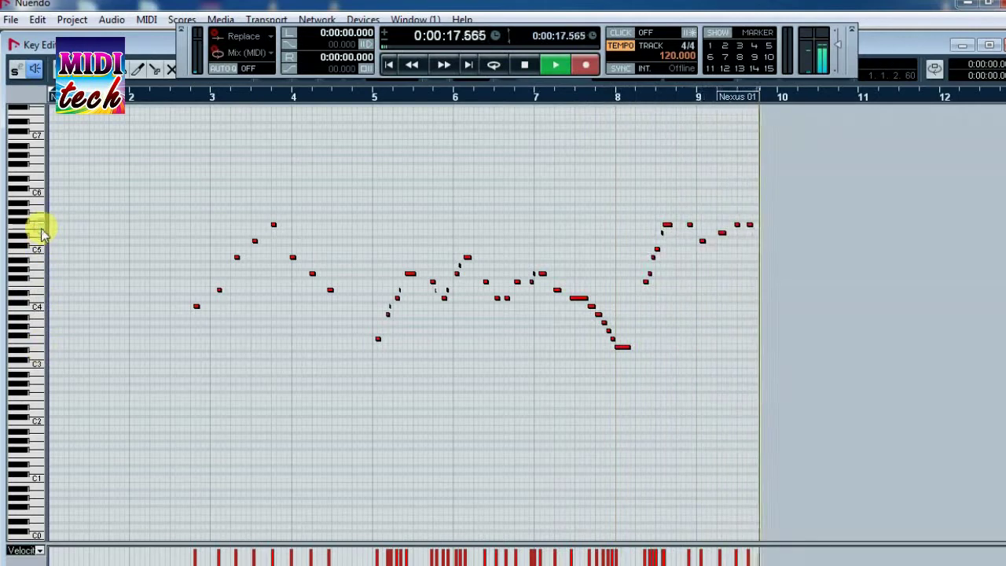
click(41, 226)
click(40, 233)
click(39, 241)
click(39, 250)
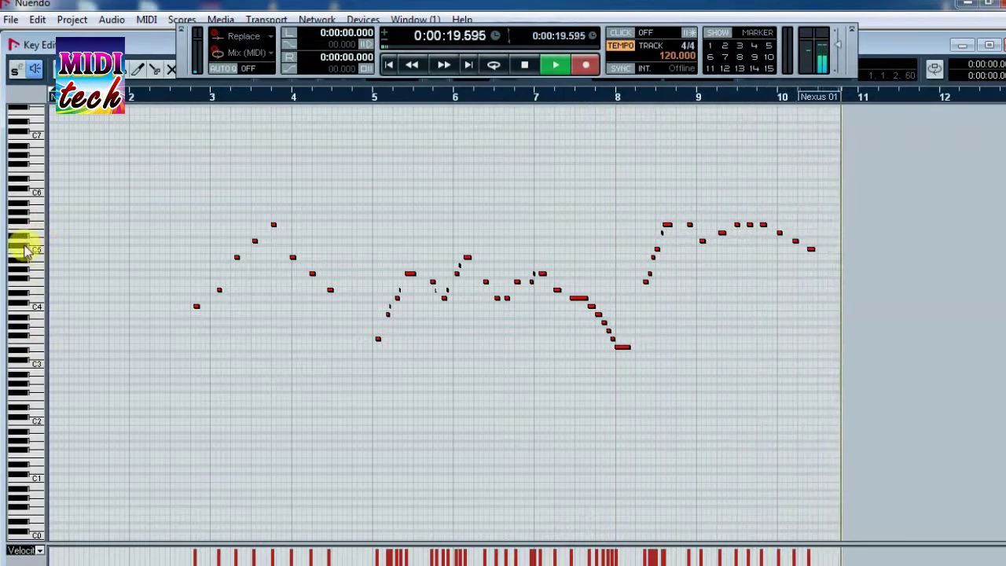
Step: Play the black keys C#5, A#5 and D#5 and the white key D5 from bar 11 onward, and stop recording
click(26, 245)
click(26, 205)
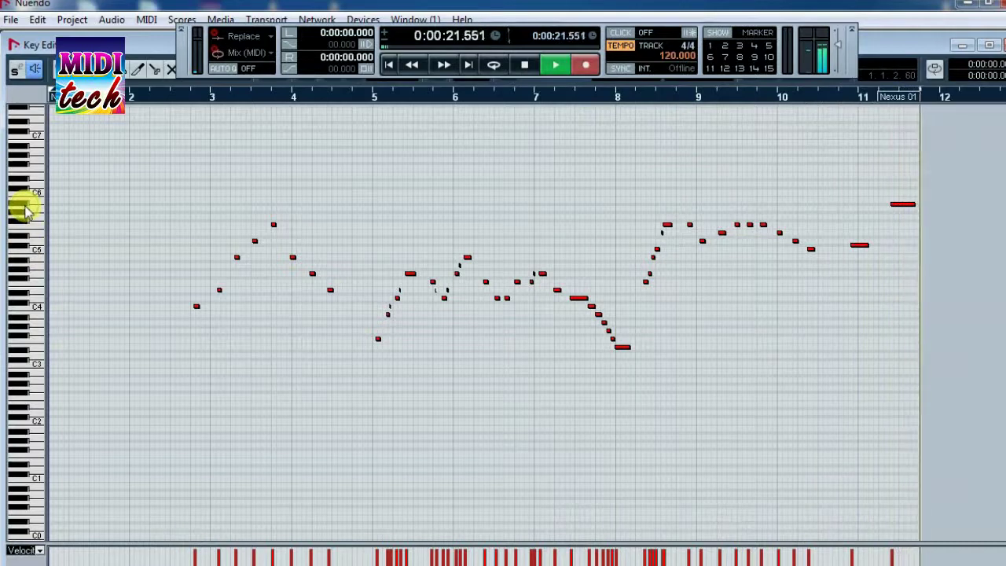
click(25, 237)
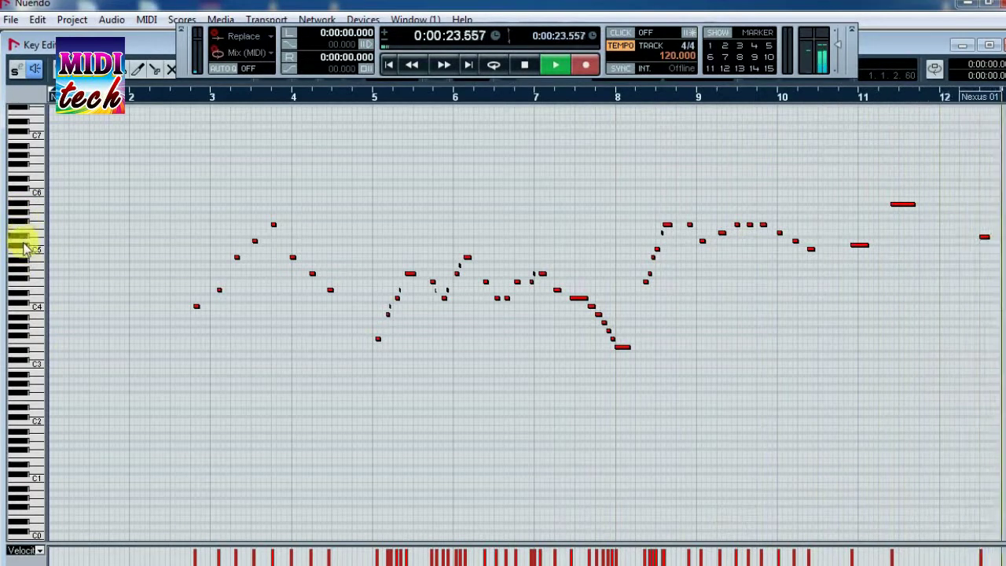
click(20, 241)
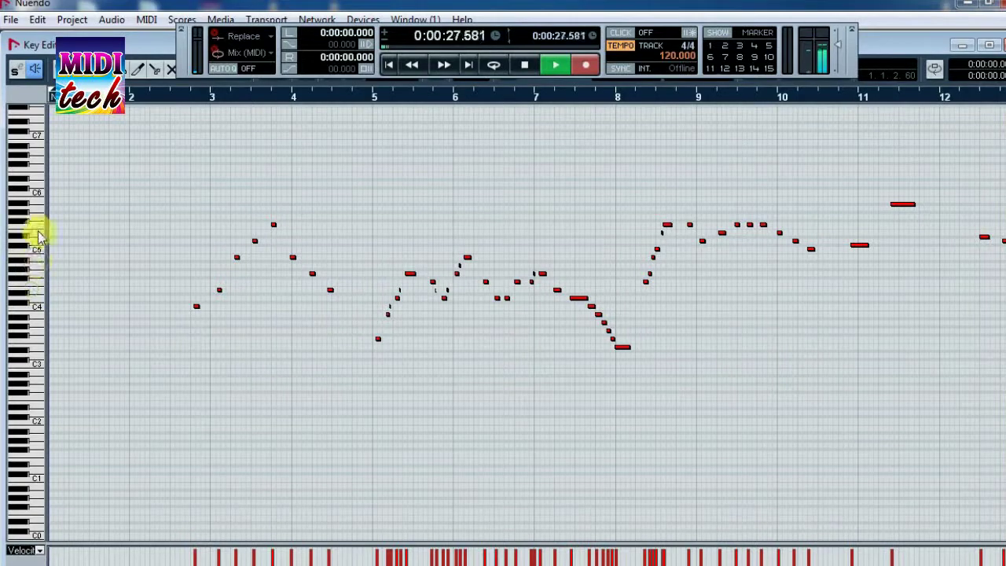
key(space)
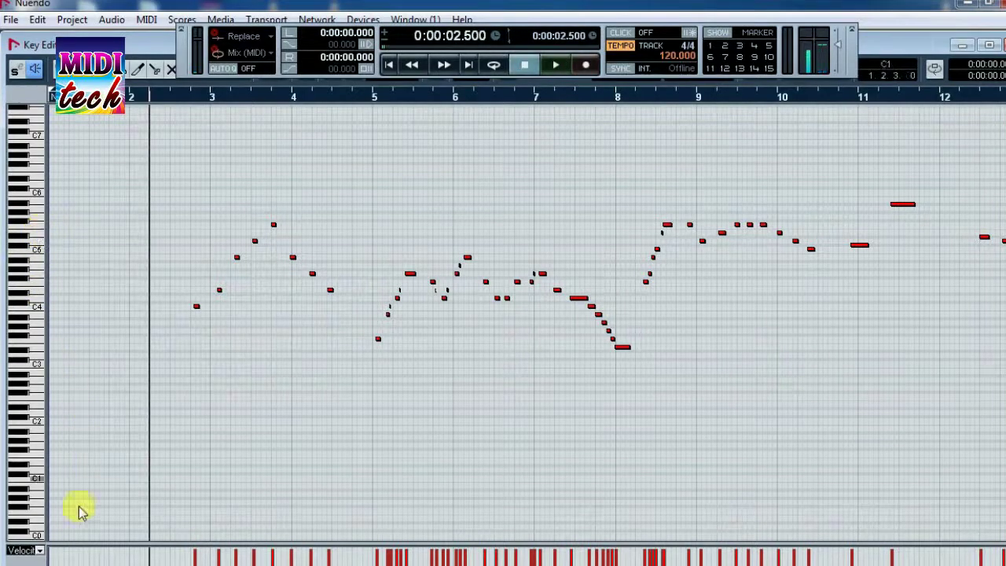
Step: Play back the recorded melody from 0:00:02.500 in the Key Editor and stop playback
scroll(503, 323, right, 10)
scroll(504, 323, left, 8)
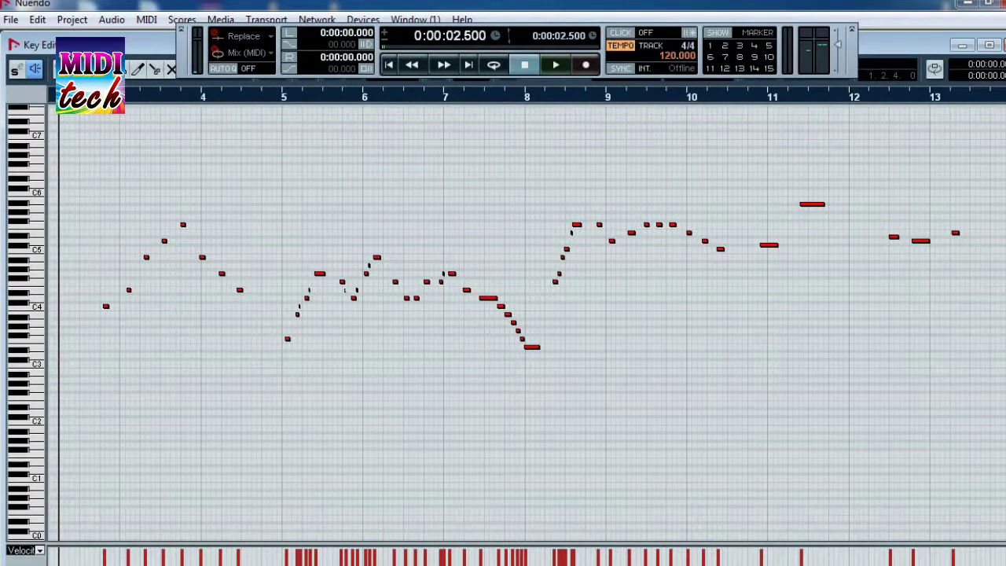
key(space)
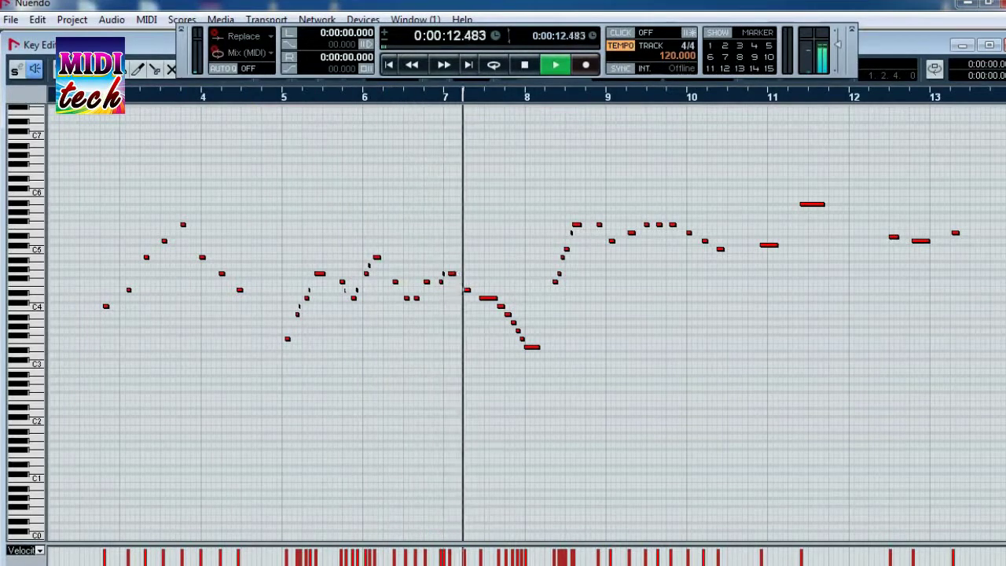
key(space)
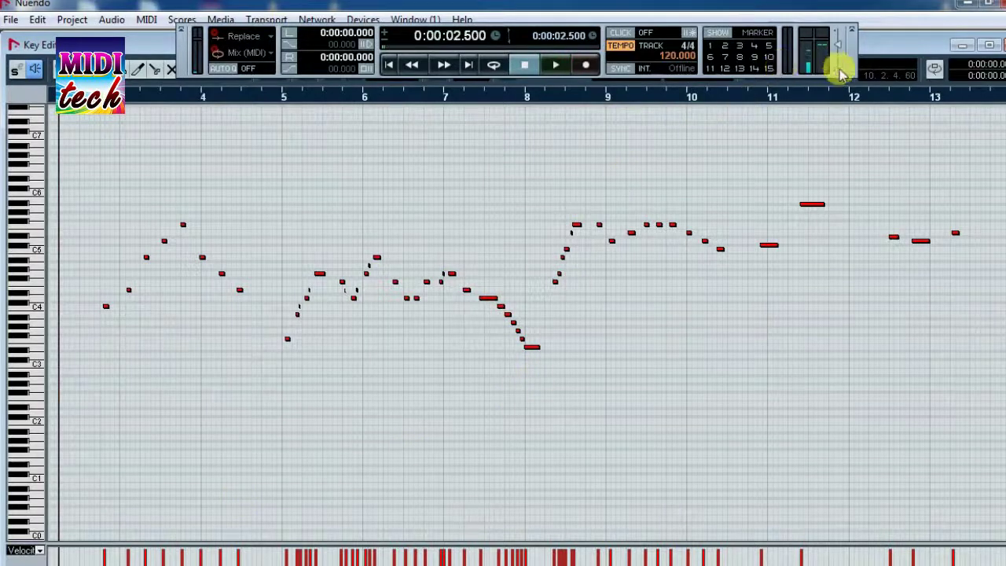
Step: Move the transport panel upward to uncover the Key Editor's toolbar, and close the Key Editor
drag(848, 41, 839, 12)
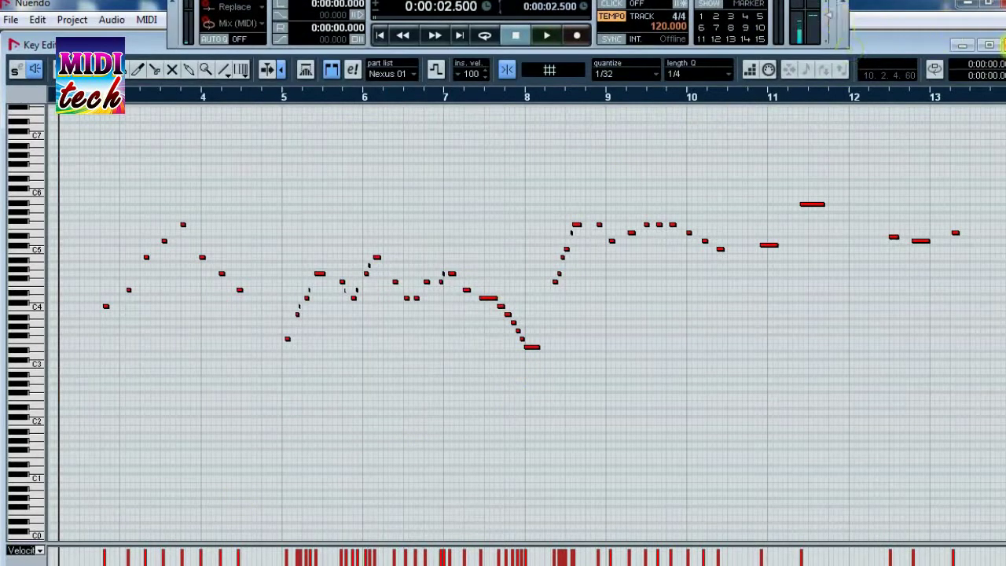
click(997, 45)
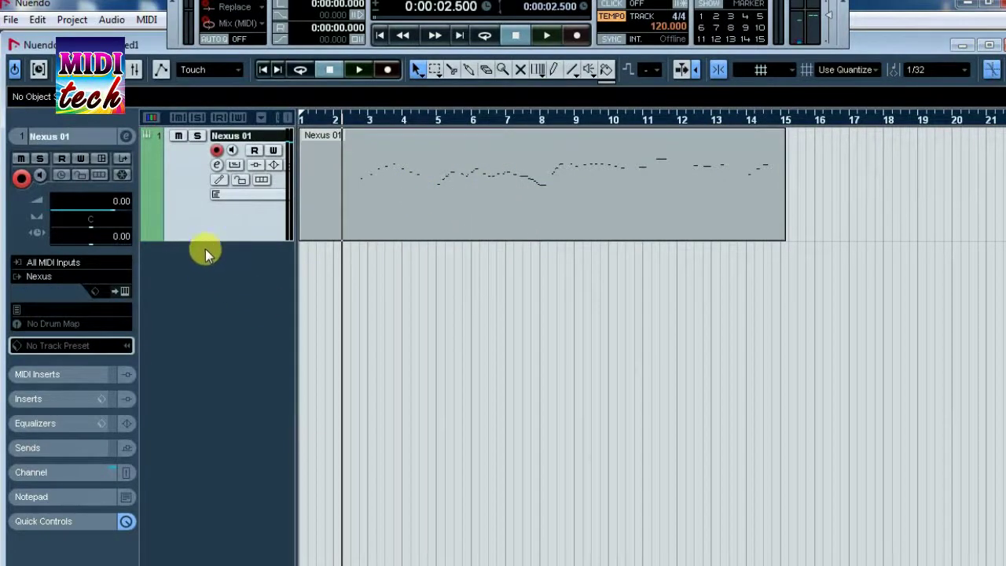
Step: Add one instrument track using Korg's LegacyCell as its VST instrument, below the Nexus 01 track
right_click(220, 270)
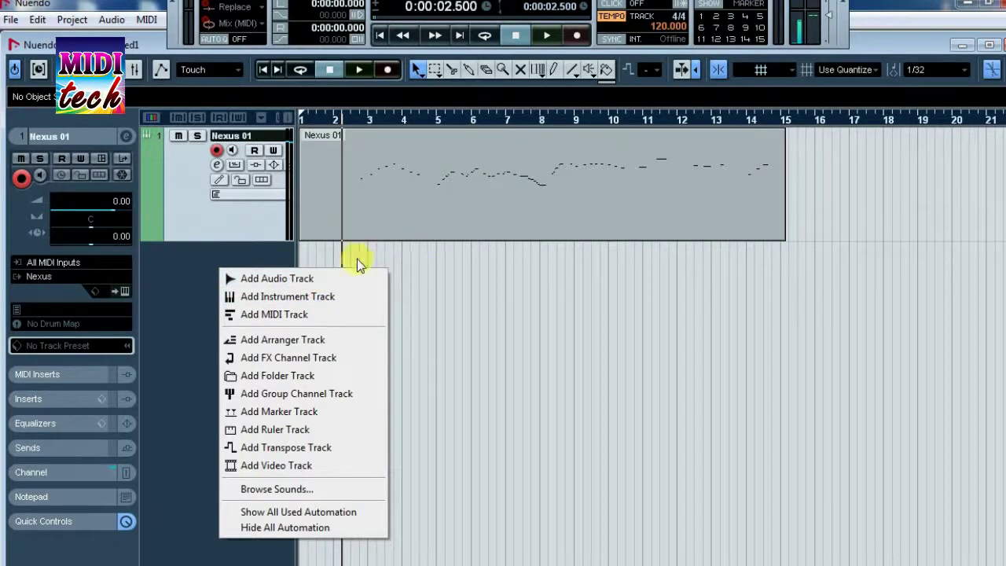
click(333, 296)
click(414, 212)
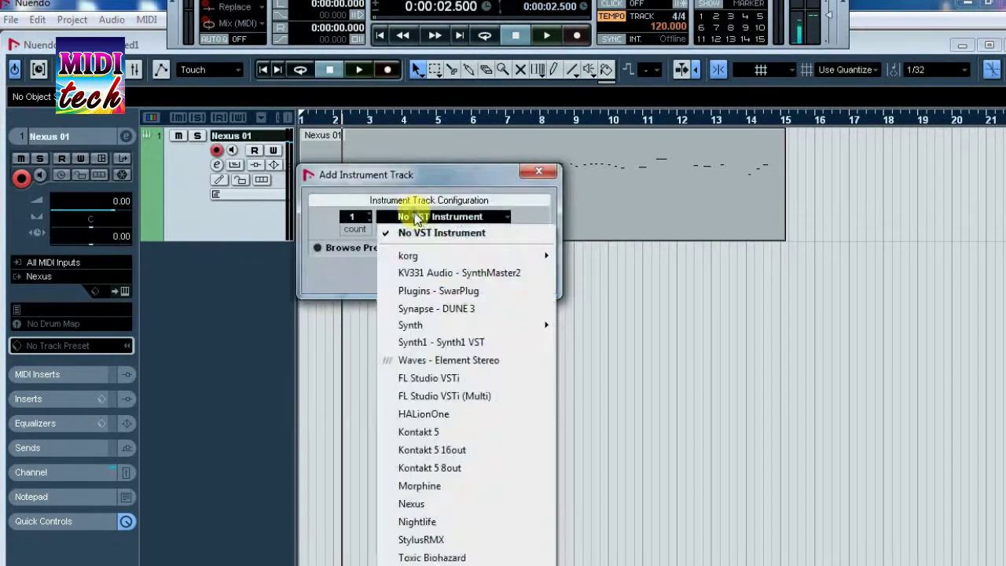
mouse_move(458, 257)
click(582, 260)
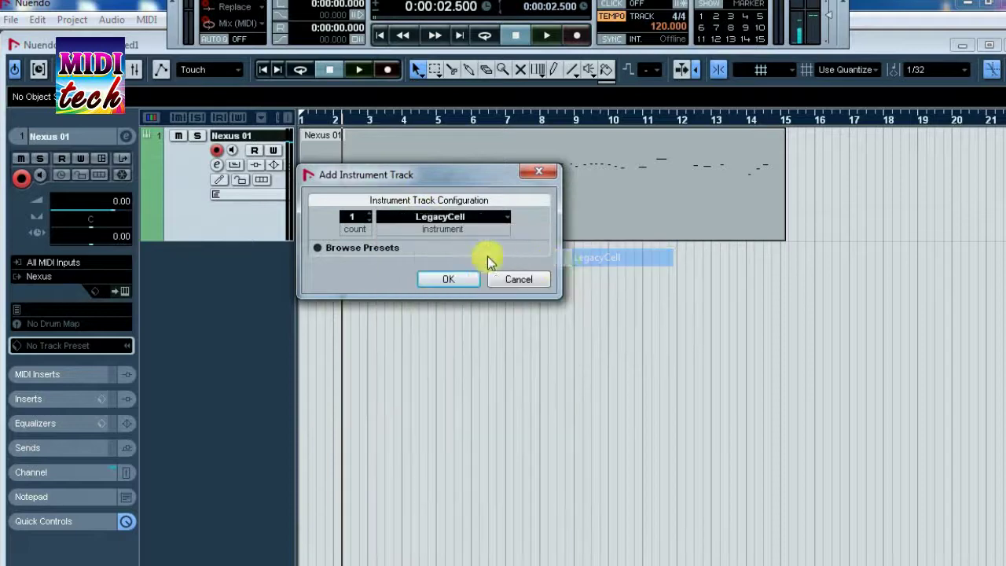
click(433, 276)
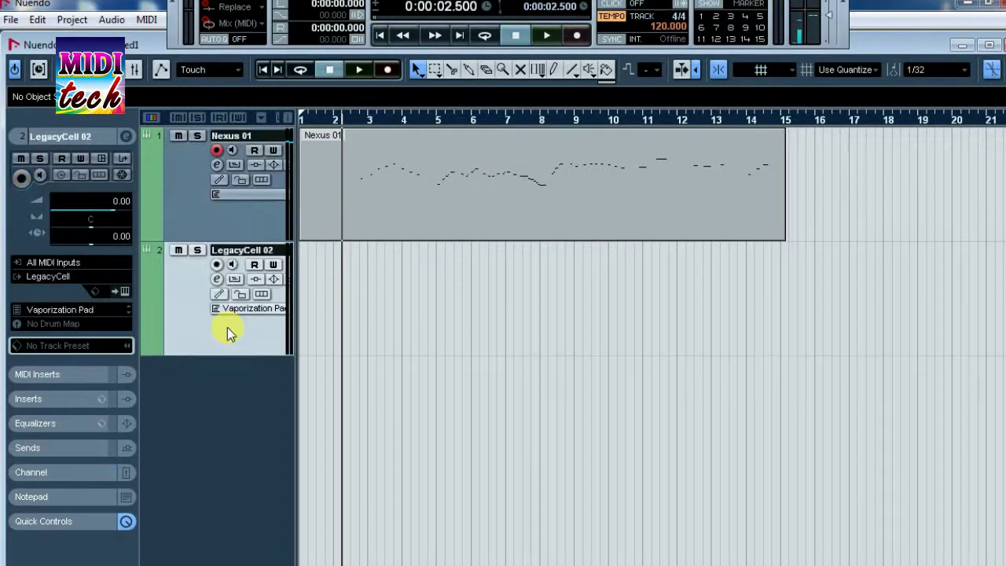
Step: Add one instrument track using Synapse DUNE 3 as its VST instrument, below the LegacyCell 02 track
right_click(236, 386)
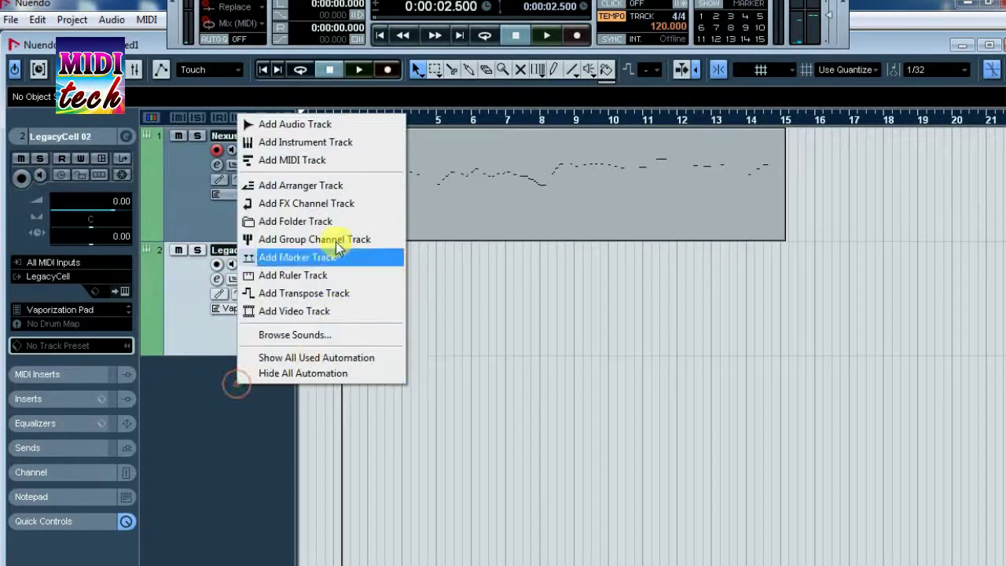
click(347, 140)
click(434, 225)
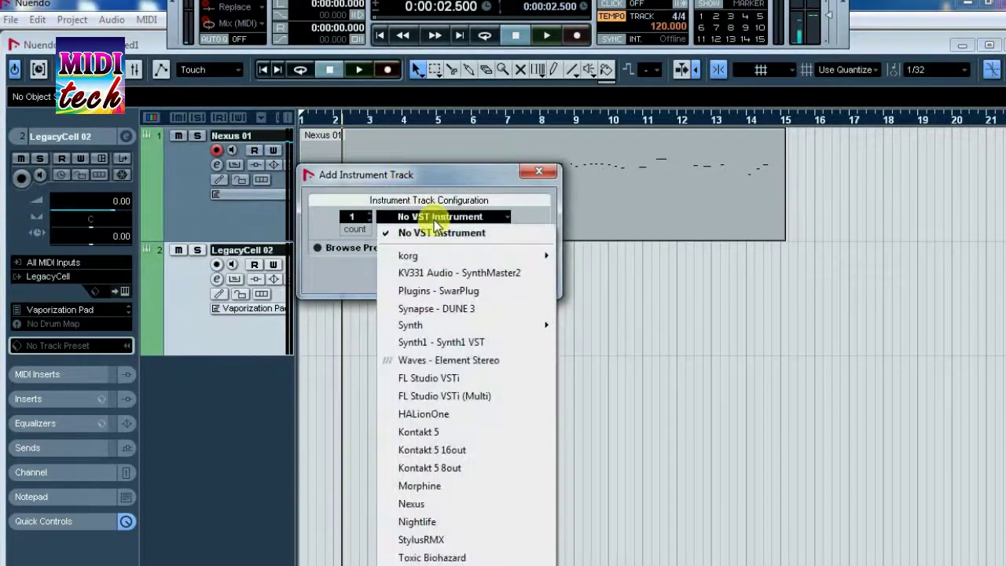
click(486, 309)
click(456, 278)
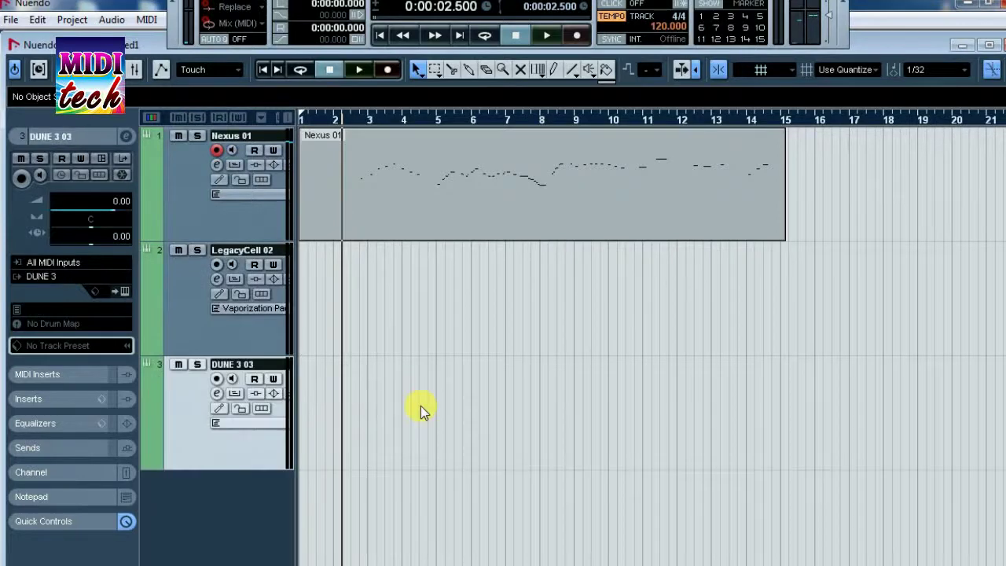
Step: Record-enable the DUNE 3 03 track and delete the recorded MIDI part from the Nexus 01 track
click(217, 379)
click(489, 180)
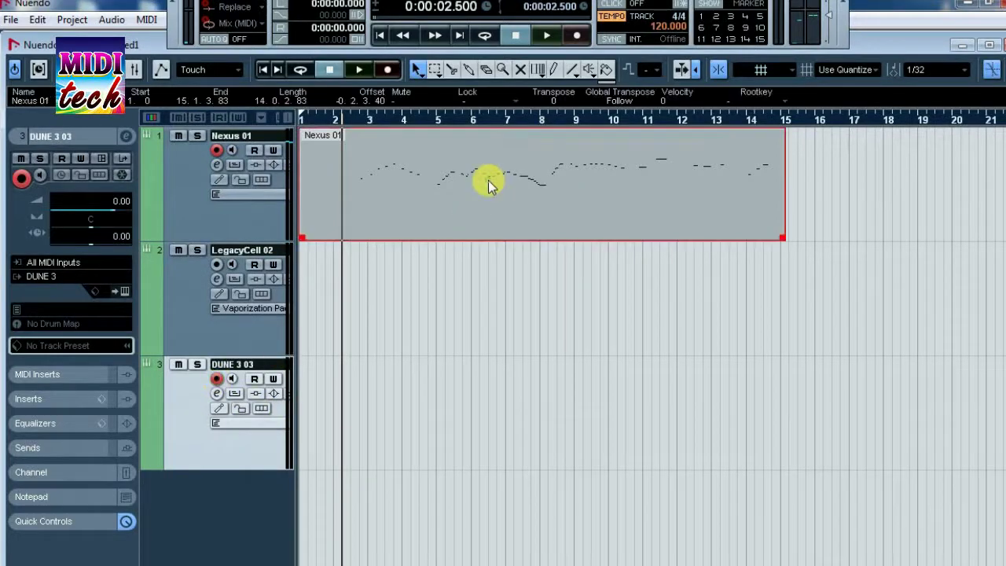
key(Delete)
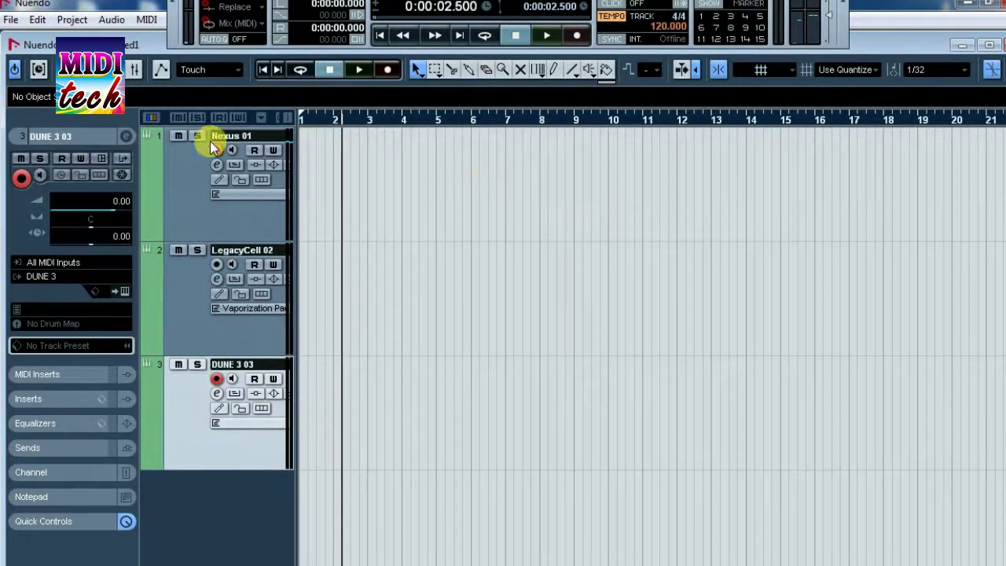
Step: View the DUNE 3 instrument window, close it, and record a melody on the DUNE 3 03 track from bar 2 to bar 9
click(125, 291)
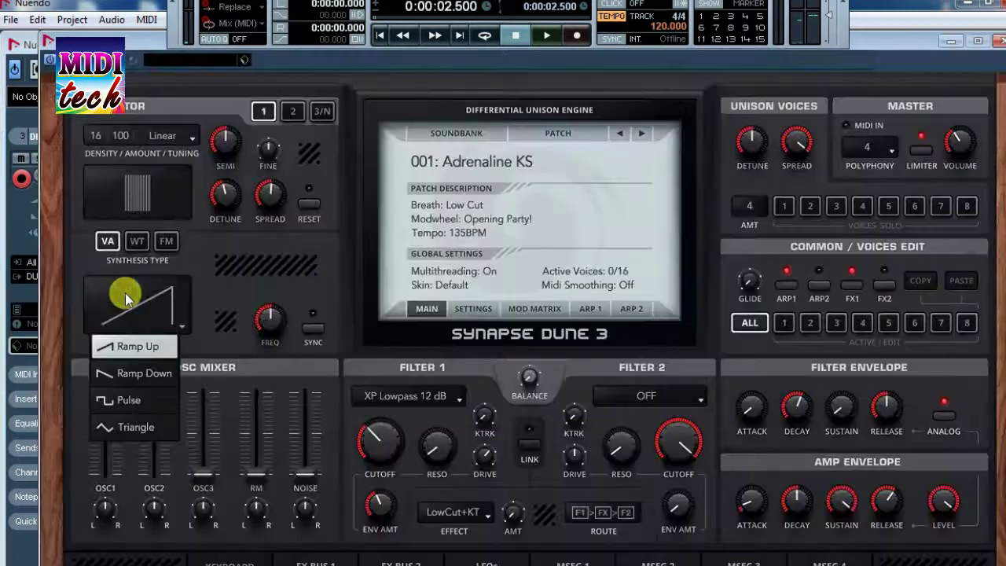
click(919, 73)
click(952, 38)
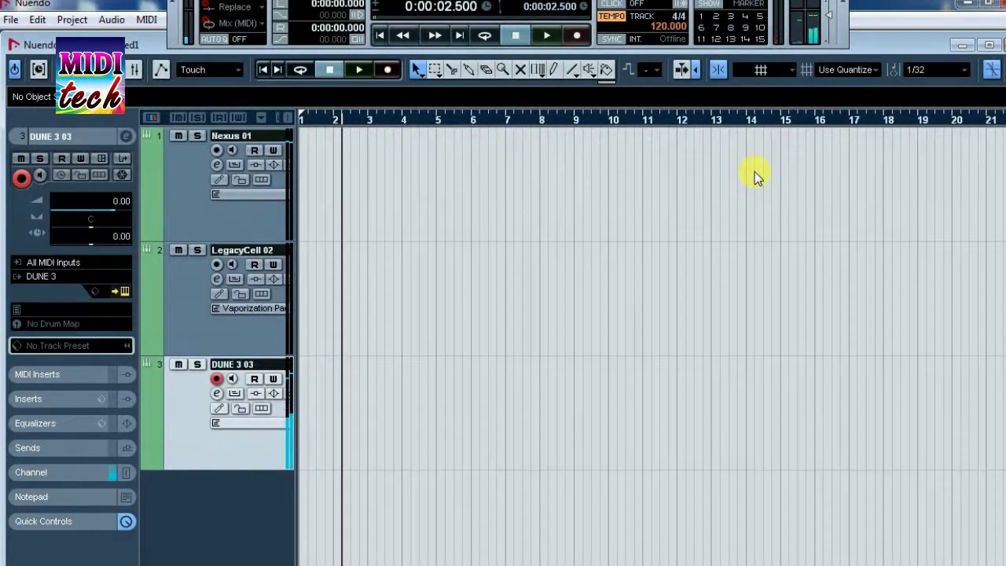
key(KP_Multiply)
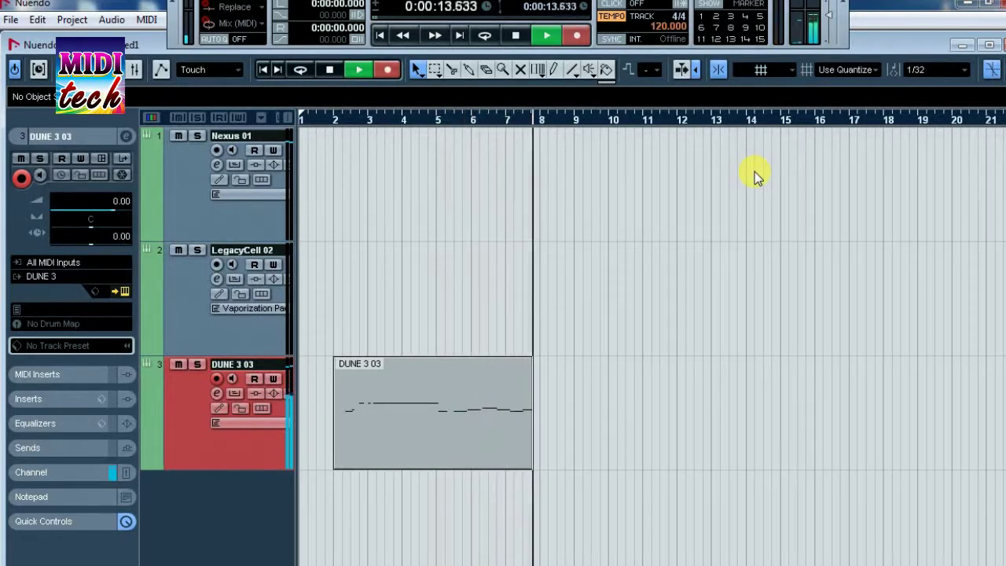
key(space)
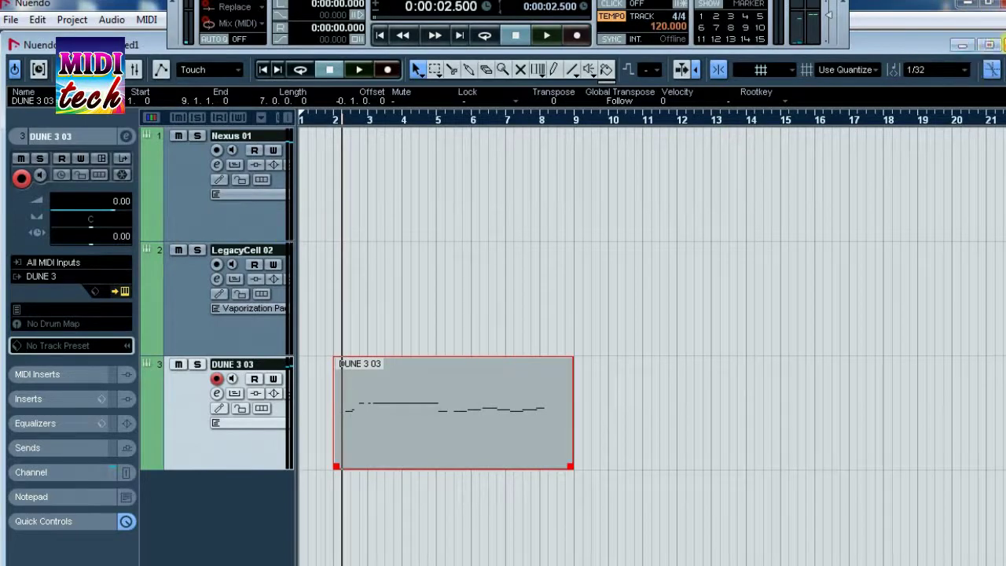
Step: Close the project and hide the transport panel
click(991, 45)
click(398, 191)
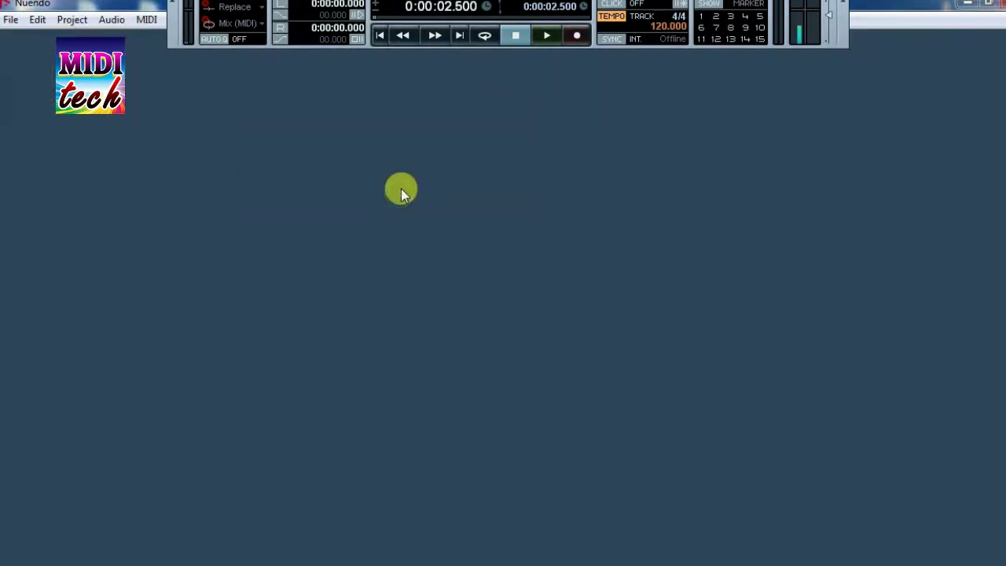
mouse_move(843, 47)
mouse_down()
mouse_move(843, 77)
mouse_move(847, 43)
mouse_up()
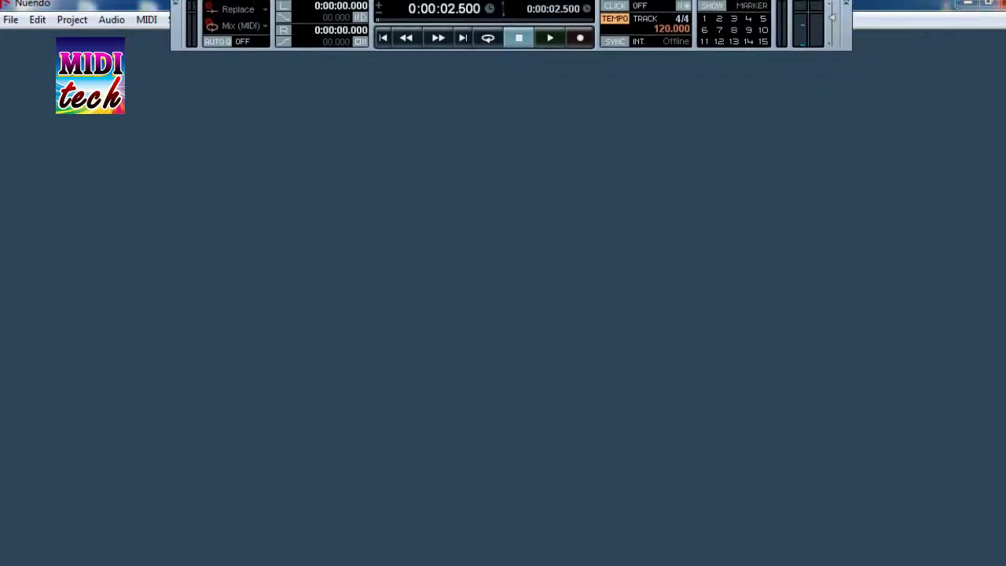
key(F2)
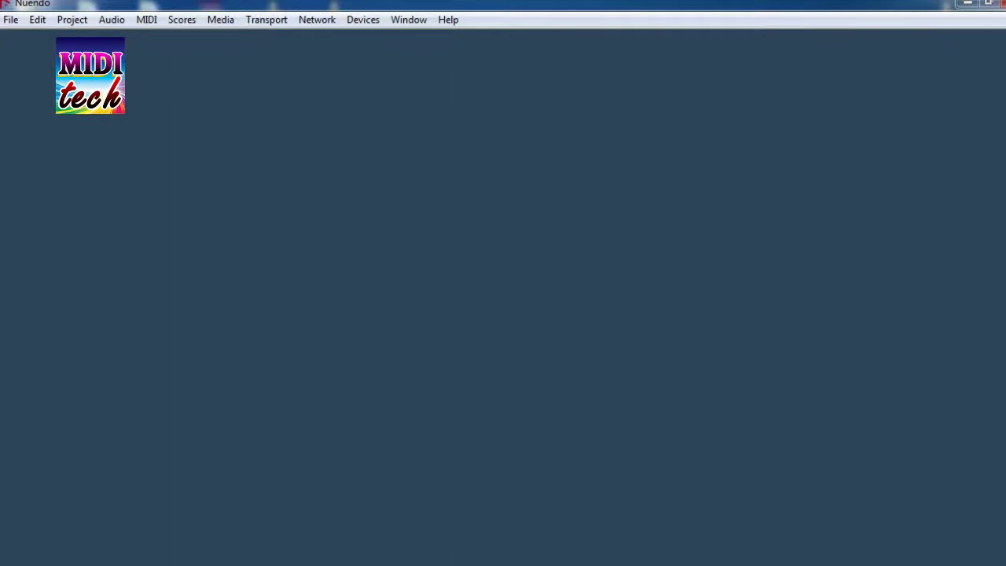
Step: Leave Nuendo and show the Windows desktop
right_click(324, 565)
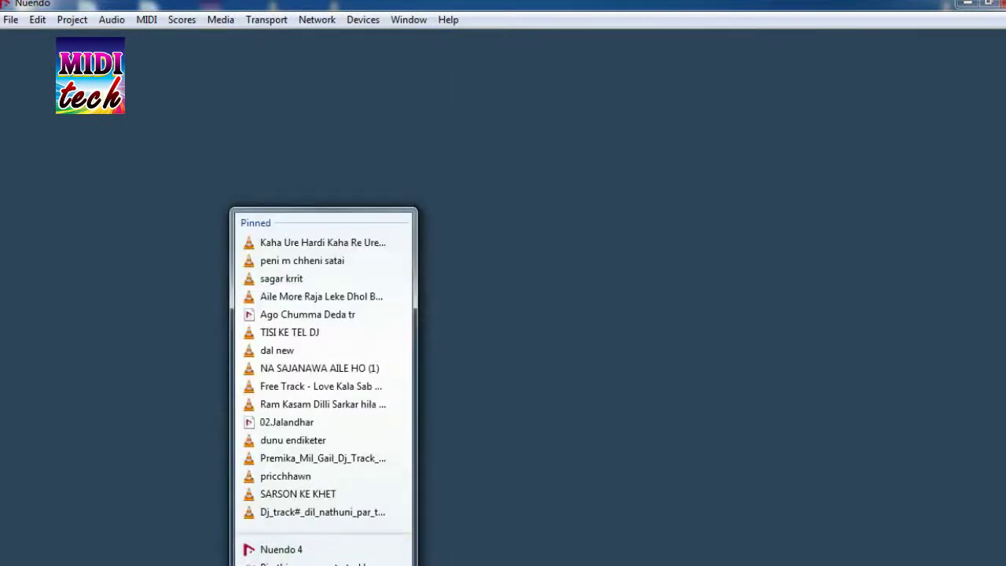
key(super+d)
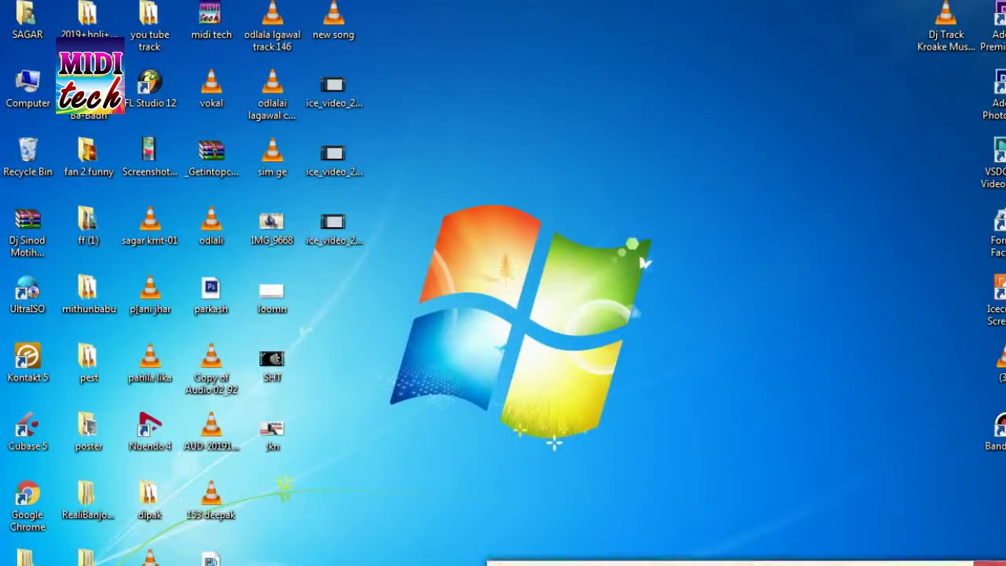